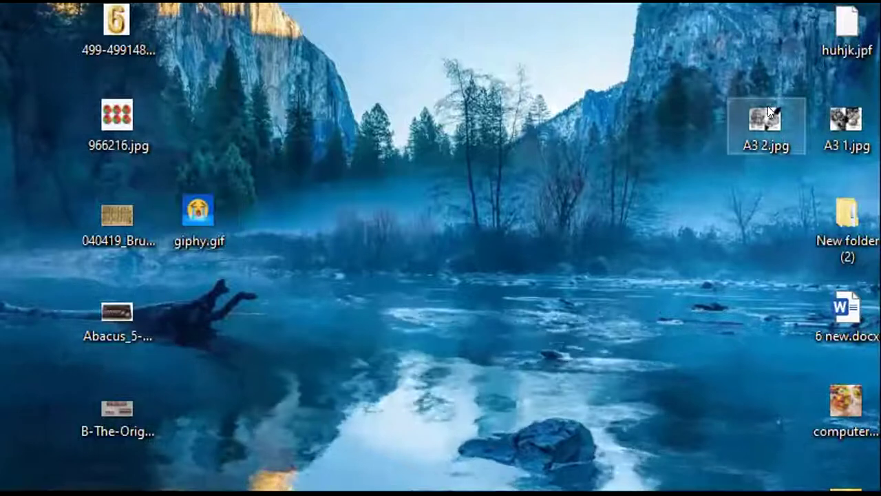
- Delete huhjk.jpf, A3 2.jpg, A3 1.jpg, New folder (2) and 6 new.docx from the desktop
{"action": "key", "text": "Delete"}
{"action": "key", "text": "Delete"}
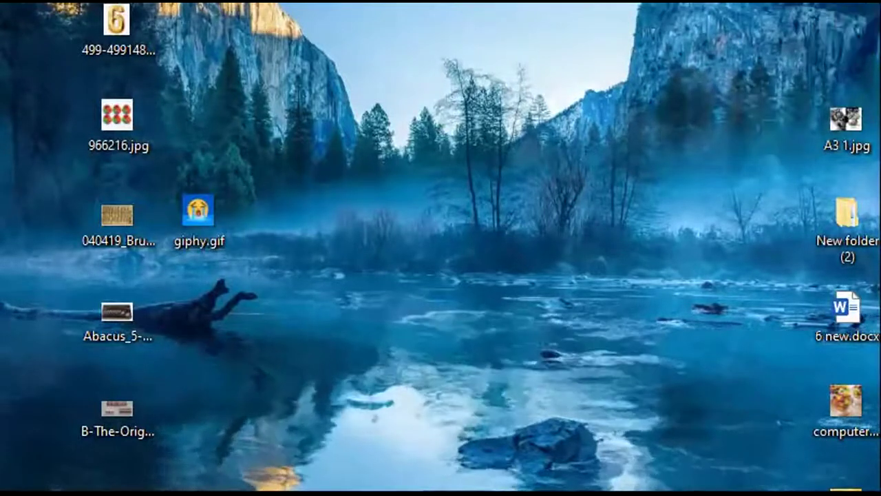
{"action": "key", "text": "Delete"}
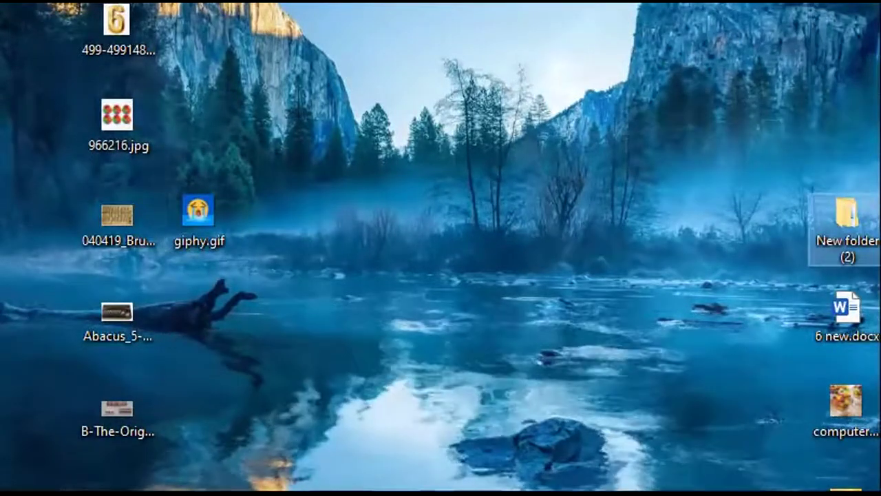
{"action": "key", "text": "Delete"}
{"action": "key", "text": "Delete"}
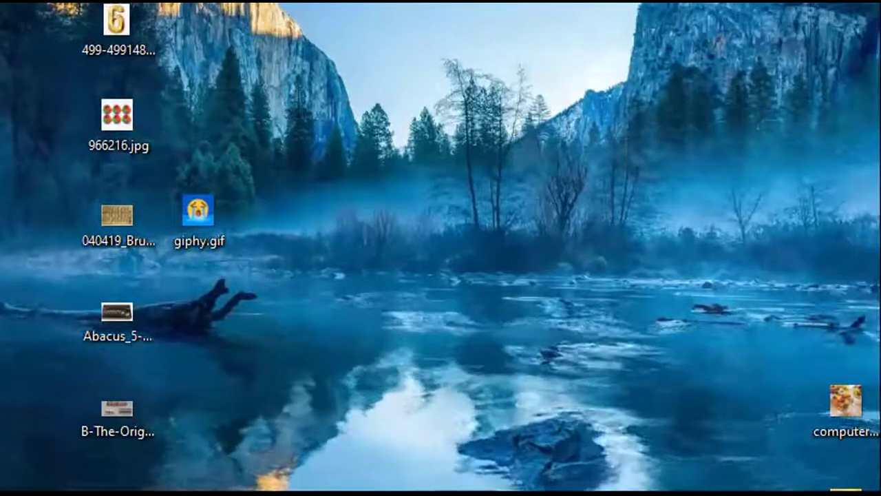
- Move the computer image below giphy.gif and the yellow poster image above it, and paste 5.JPG onto the desktop
{"action": "left_click_drag", "start_coordinate": [849, 403], "coordinate": [228, 320]}
{"action": "left_click_drag", "start_coordinate": [317, 400], "coordinate": [213, 96]}
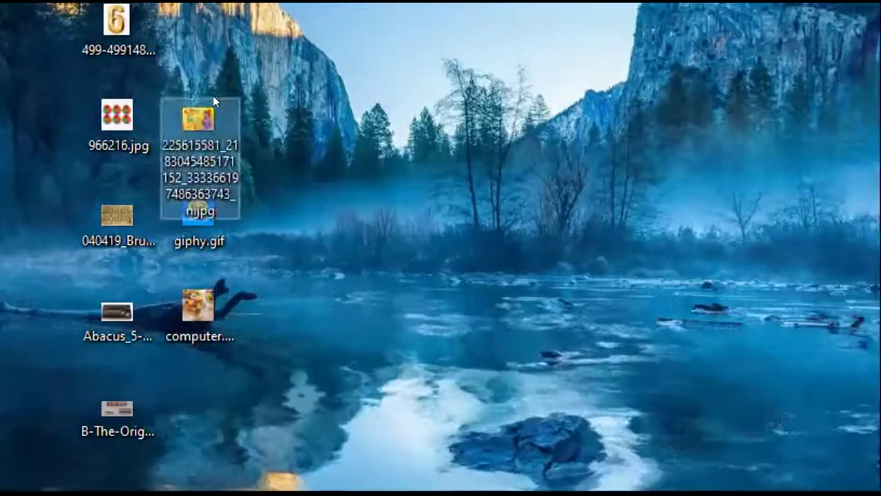
{"action": "left_click", "coordinate": [51, 60]}
{"action": "key", "text": "ctrl+v"}
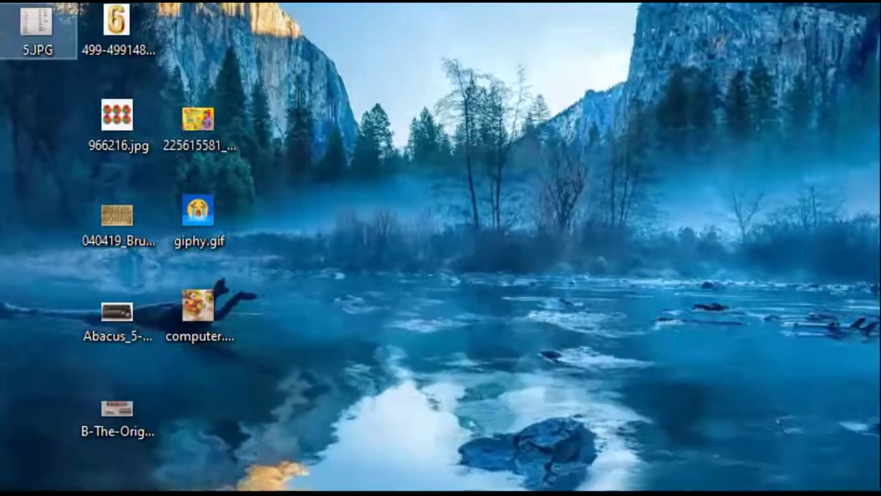
- Point out individual image files on the desktop, including 966216.jpg, and view the file details of giphy.gif
{"action": "left_click", "coordinate": [93, 29]}
{"action": "left_click", "coordinate": [105, 144]}
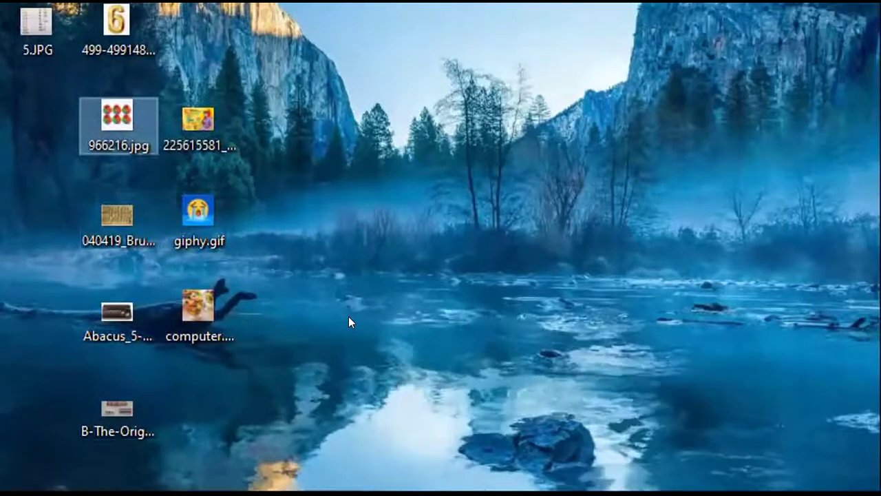
{"action": "left_click", "coordinate": [214, 320]}
{"action": "left_click", "coordinate": [196, 218]}
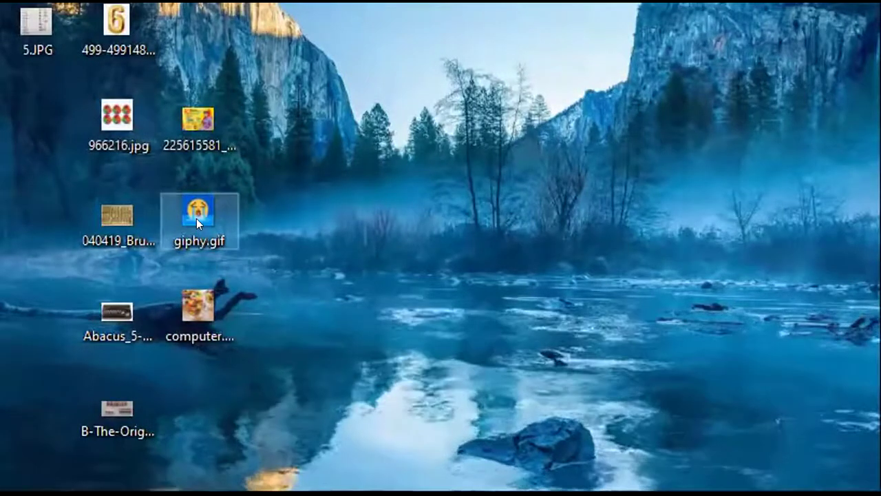
{"action": "mouse_move", "coordinate": [196, 218]}
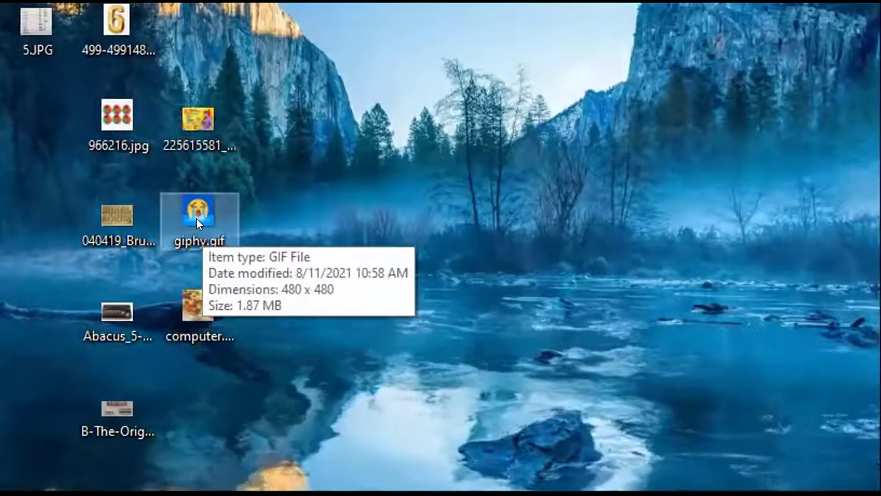
{"action": "right_click", "coordinate": [397, 172]}
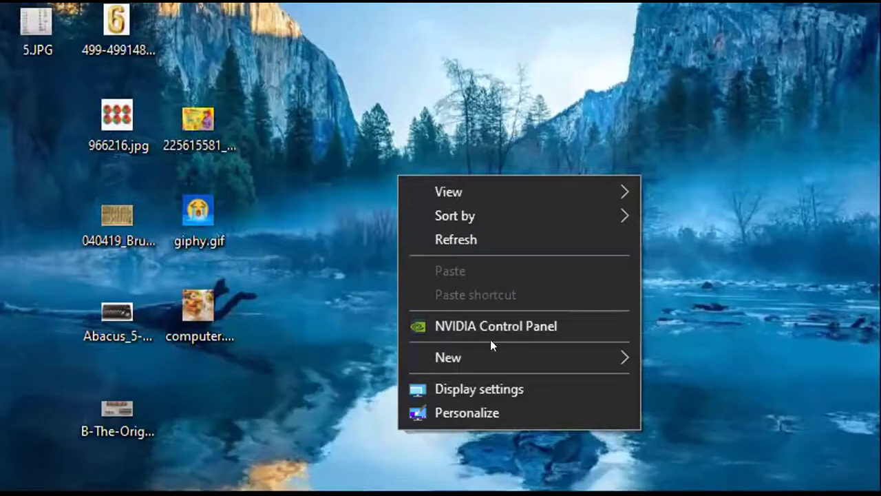
{"action": "mouse_move", "coordinate": [489, 354]}
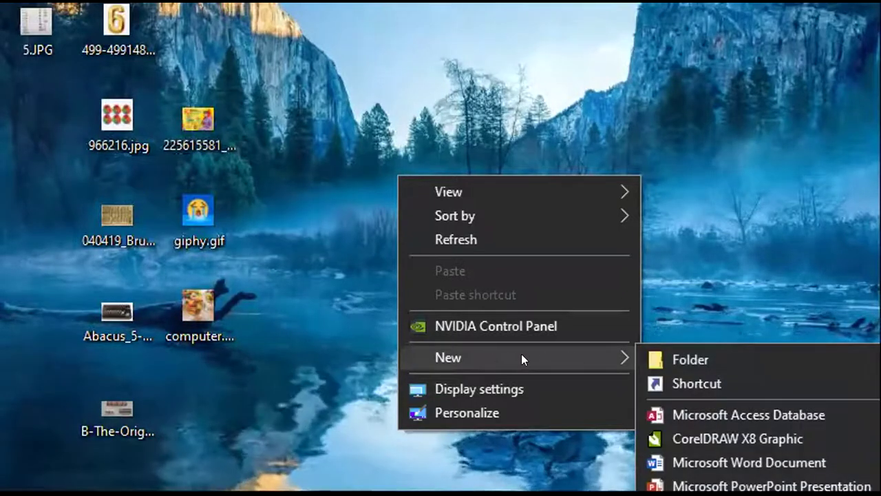
{"action": "left_click", "coordinate": [351, 92]}
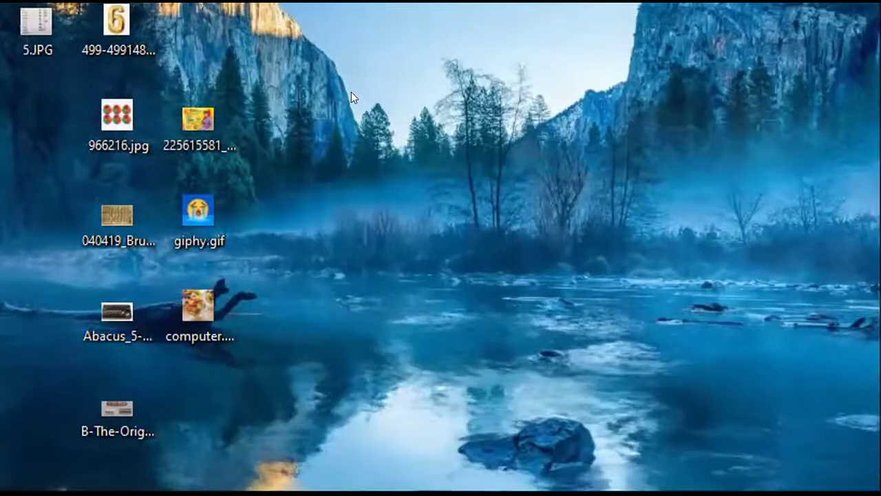
- Create a new folder on the desktop and name it "ict class grade 06"
{"action": "right_click", "coordinate": [402, 124]}
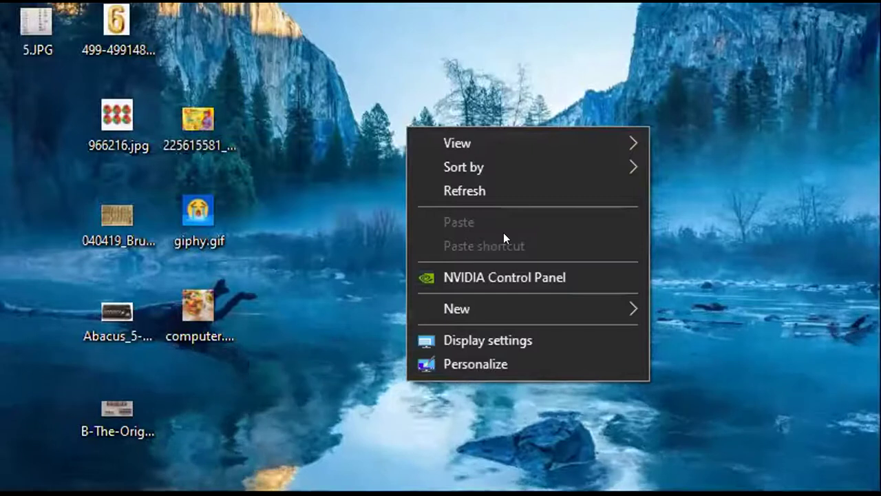
{"action": "mouse_move", "coordinate": [475, 309]}
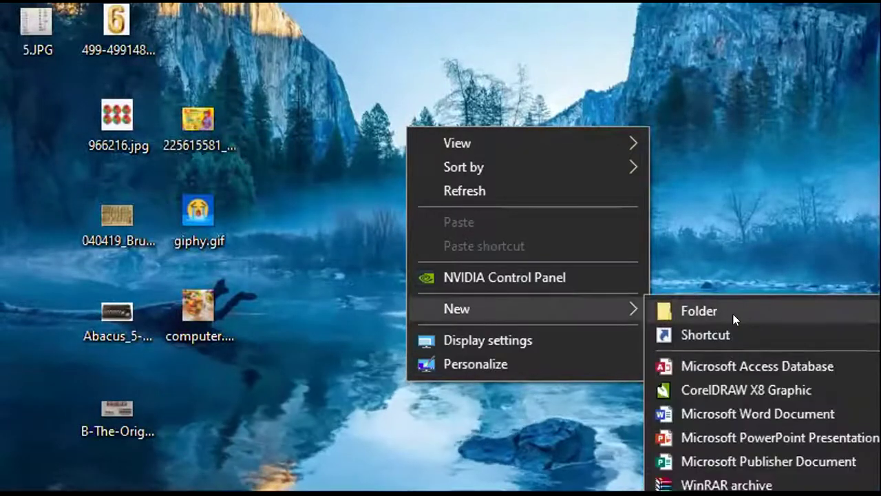
{"action": "left_click", "coordinate": [684, 306]}
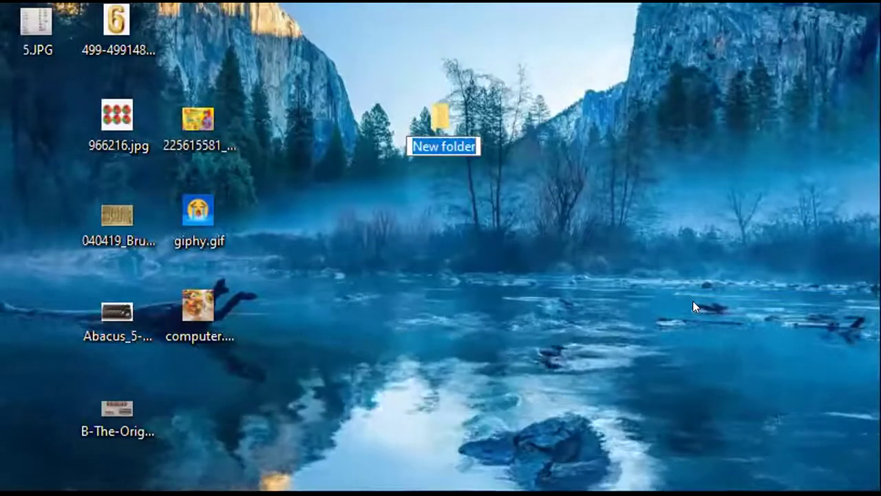
{"action": "key", "text": "BackSpace"}
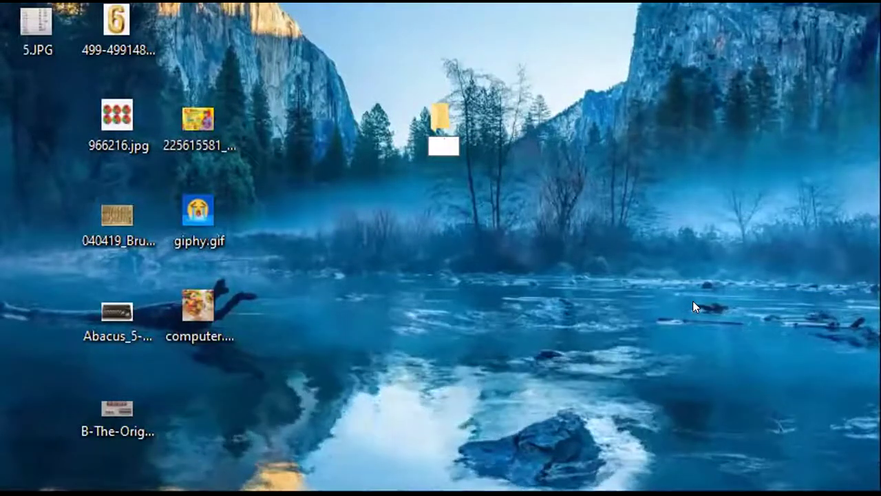
{"action": "type", "text": "ict"}
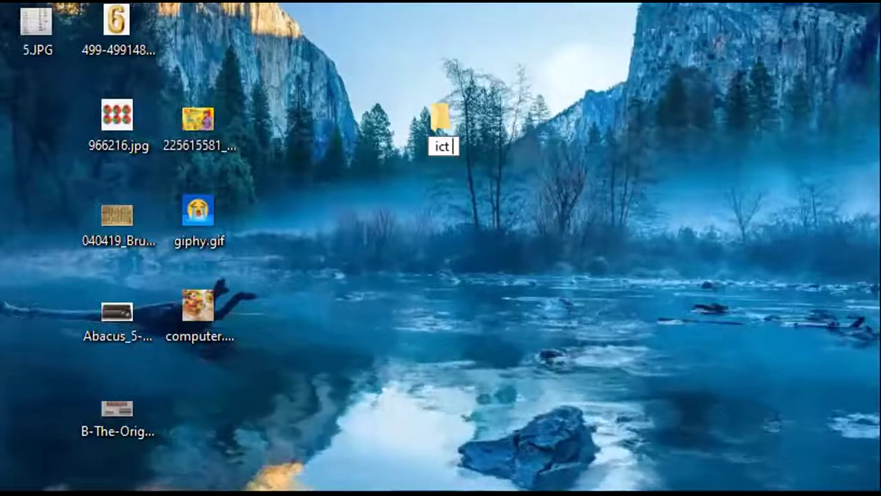
{"action": "type", "text": " class"}
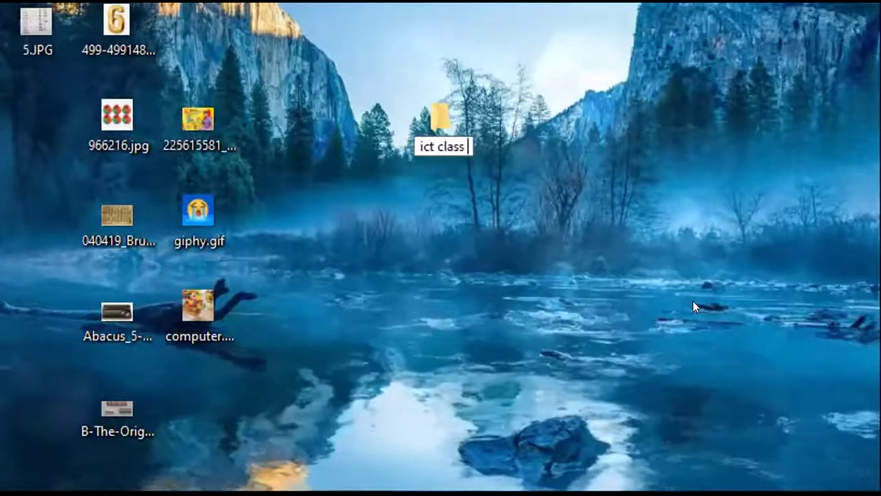
{"action": "type", "text": " grade "}
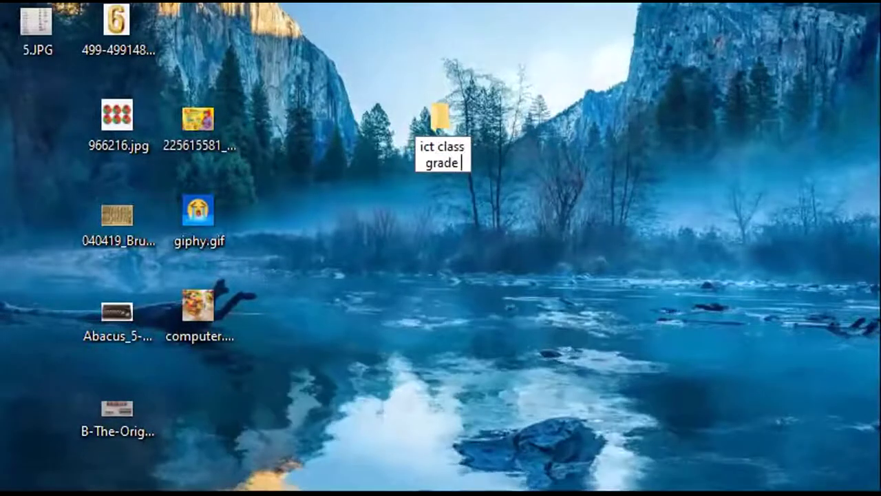
{"action": "type", "text": "06"}
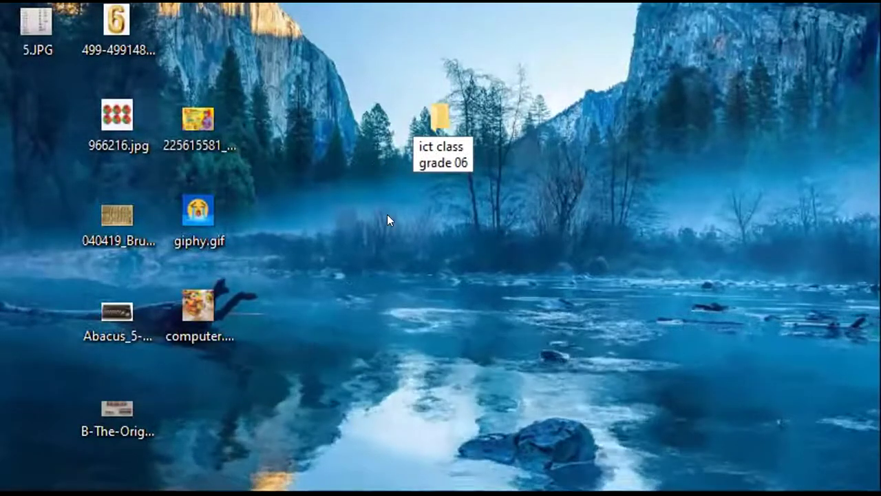
{"action": "key", "text": "Return"}
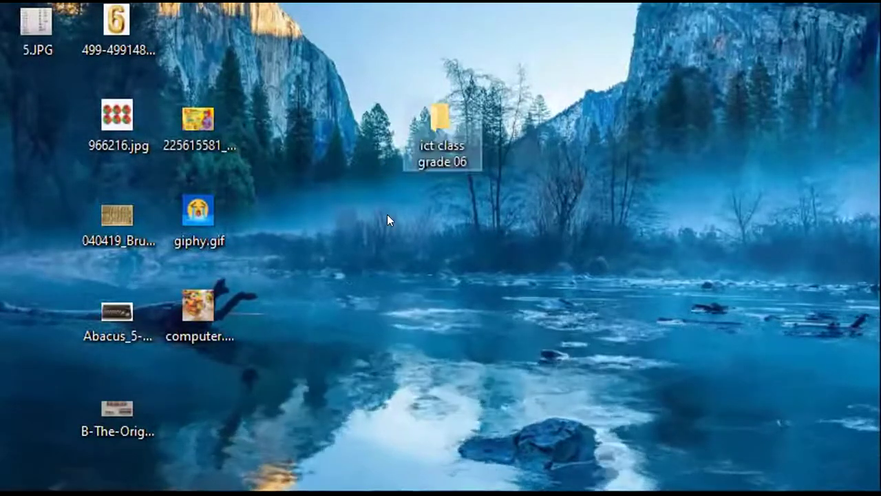
{"action": "left_click", "coordinate": [280, 21]}
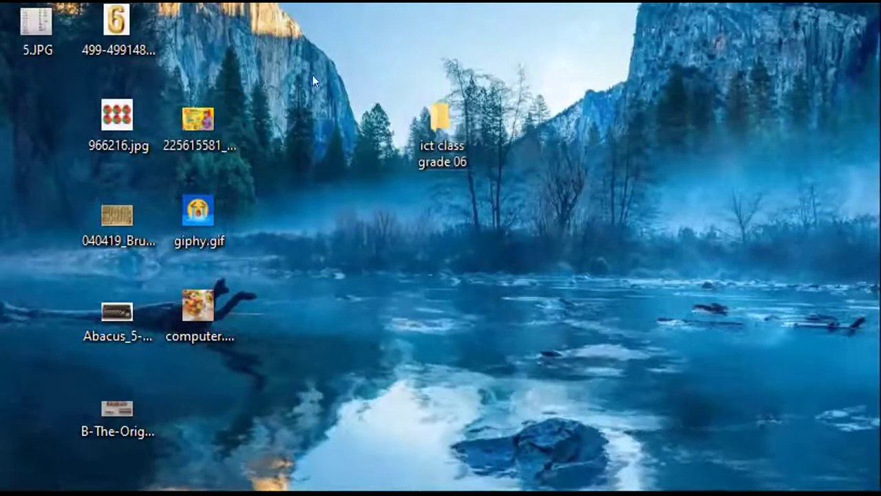
{"action": "left_click_drag", "start_coordinate": [290, 15], "coordinate": [19, 426]}
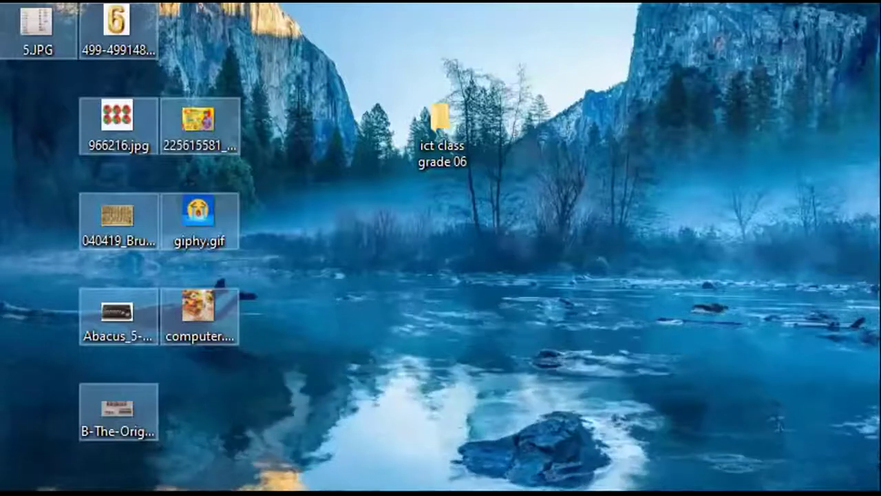
{"action": "key", "text": "Escape"}
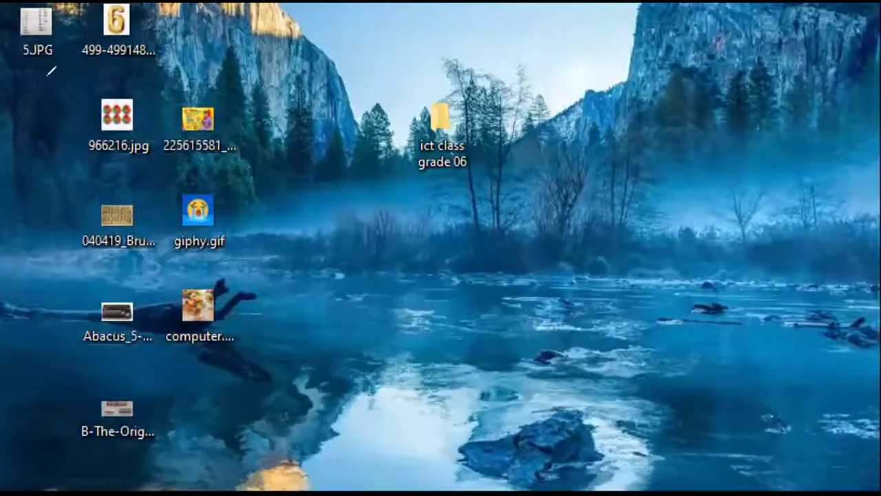
- Outline the image files freehand, label them "file", draw a line out from the folder, and clear the annotations
{"action": "mouse_move", "coordinate": [252, 310]}
{"action": "left_mouse_down"}
{"action": "mouse_move", "coordinate": [173, 456]}
{"action": "mouse_move", "coordinate": [35, 313]}
{"action": "mouse_move", "coordinate": [10, 138]}
{"action": "left_mouse_up"}
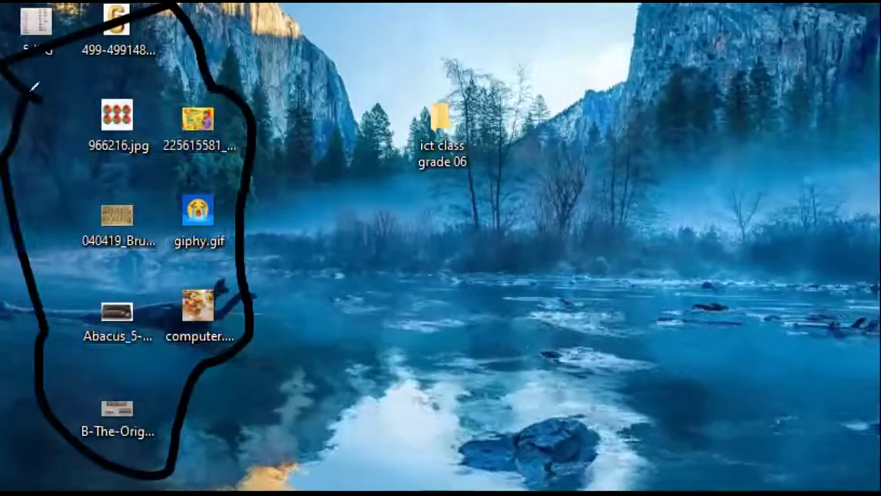
{"action": "left_click_drag", "start_coordinate": [332, 250], "coordinate": [304, 253]}
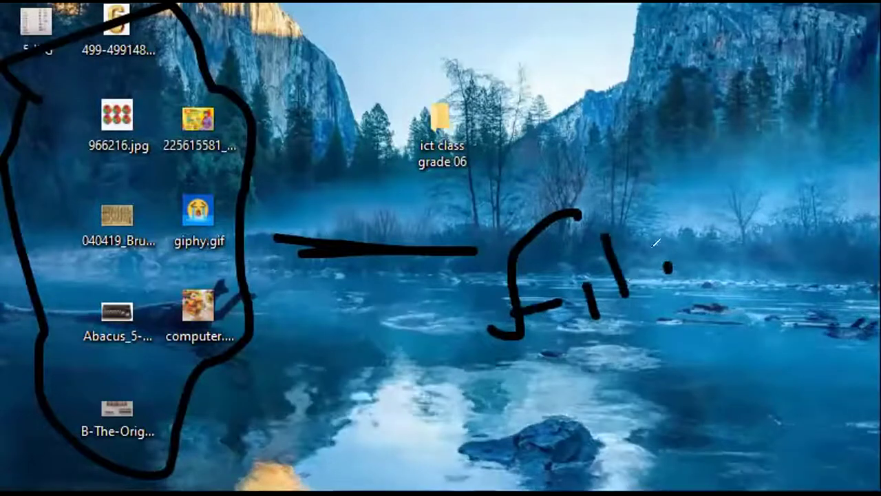
{"action": "left_click_drag", "start_coordinate": [446, 107], "coordinate": [622, 66]}
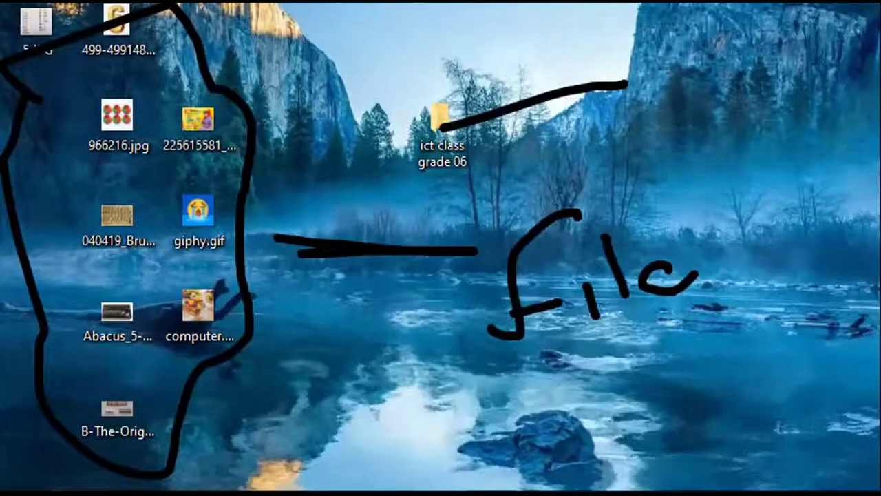
{"action": "key", "text": "Escape"}
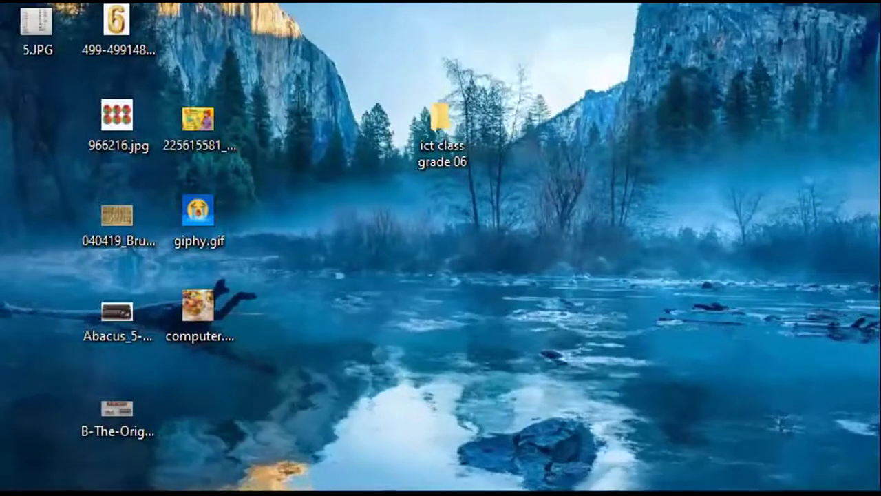
- Move all nine image files from the desktop into the ict class grade 06 folder
{"action": "left_click_drag", "start_coordinate": [257, 26], "coordinate": [28, 414]}
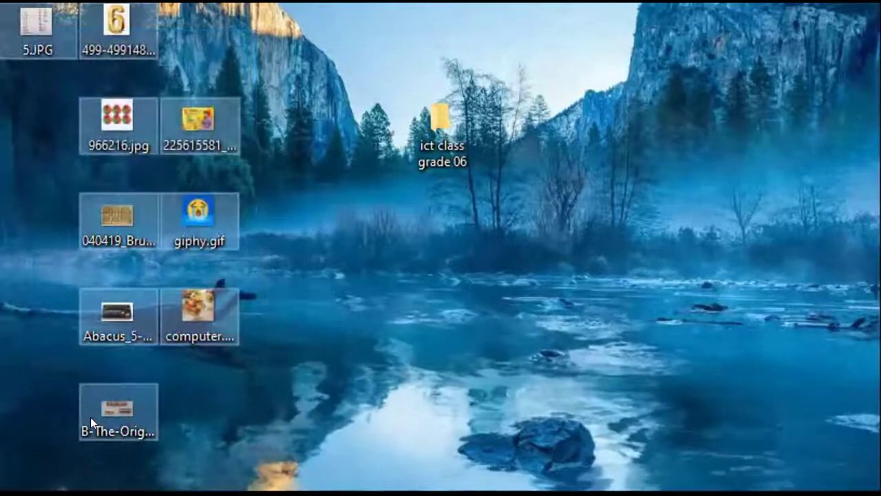
{"action": "left_click_drag", "start_coordinate": [120, 400], "coordinate": [437, 133]}
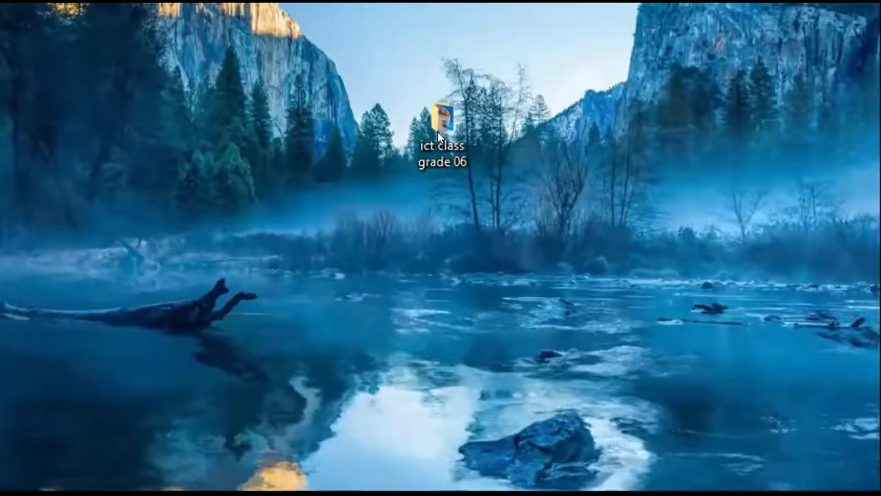
{"action": "left_click", "coordinate": [437, 130]}
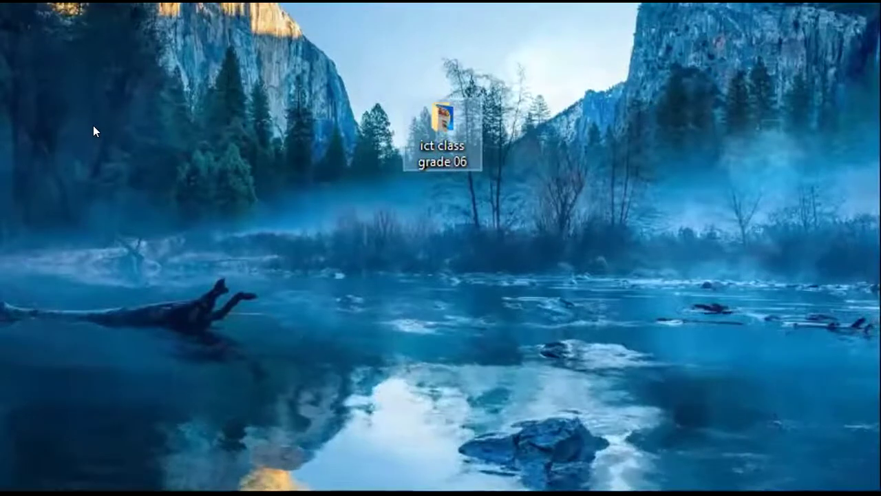
- Open the ict class grade 06 folder, go through the image files inside it, and close its window
{"action": "double_click", "coordinate": [440, 124]}
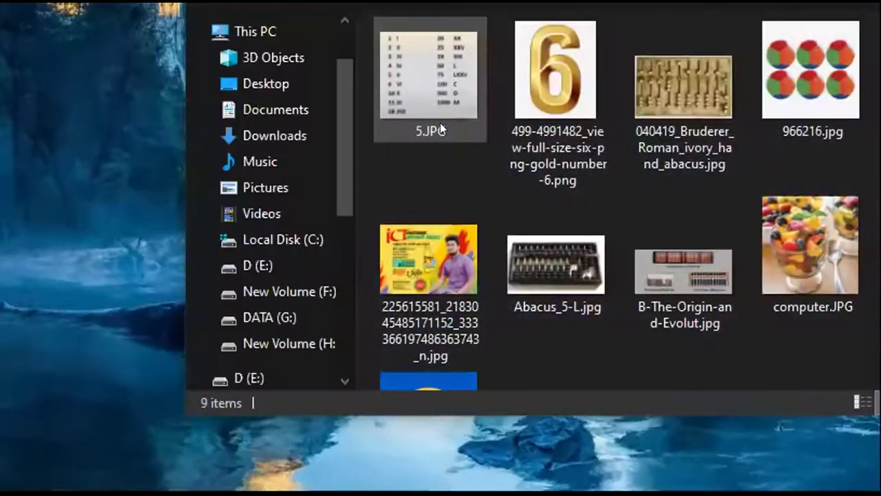
{"action": "key", "text": "alt+F4"}
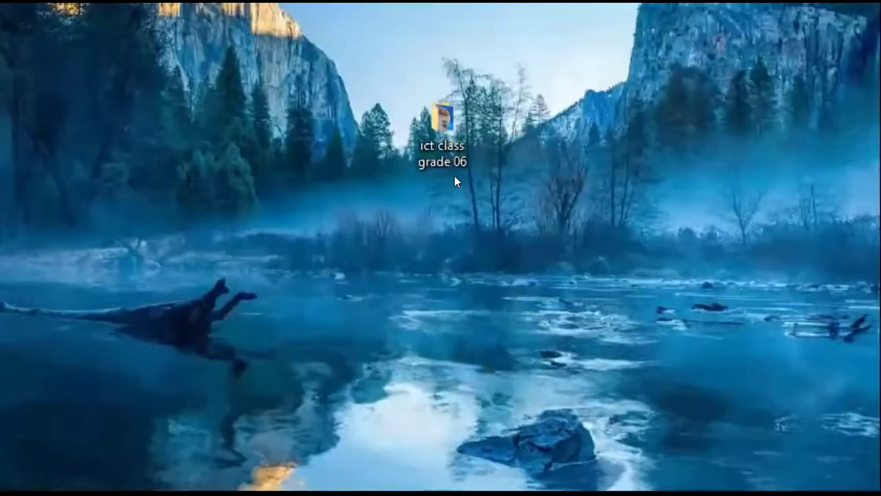
{"action": "left_click", "coordinate": [434, 131]}
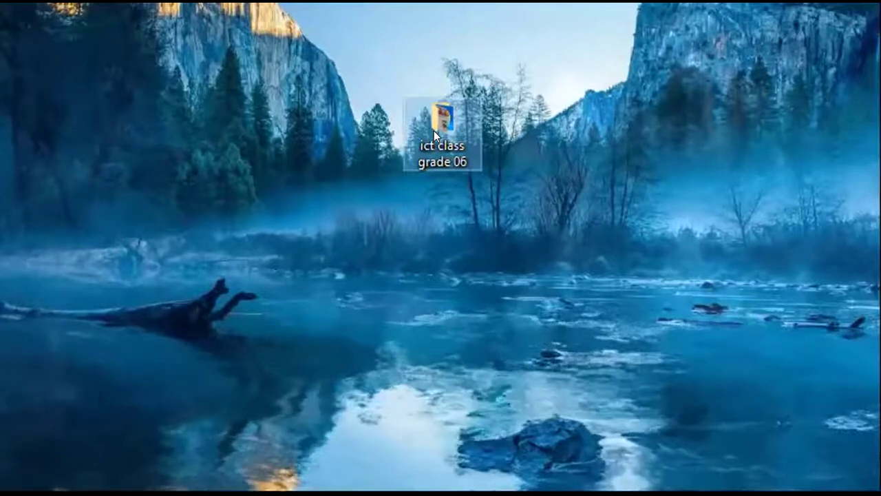
{"action": "double_click", "coordinate": [433, 131]}
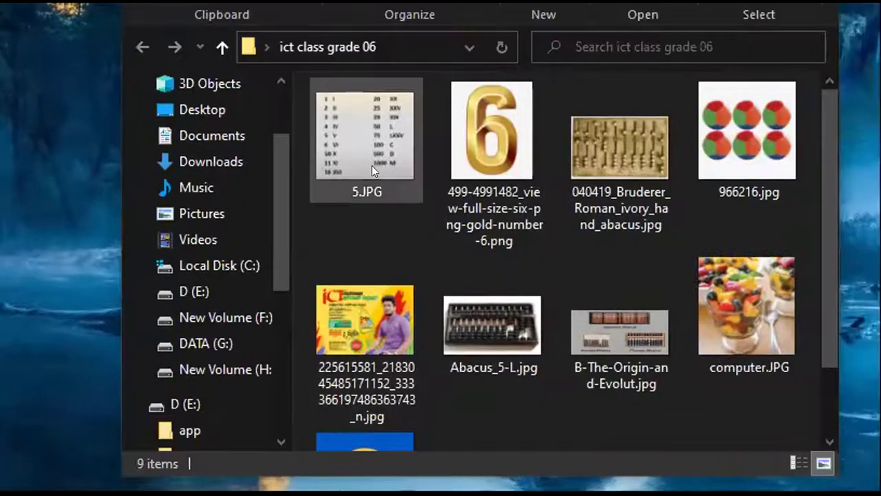
{"action": "left_click", "coordinate": [436, 105]}
{"action": "left_click", "coordinate": [472, 165]}
{"action": "left_click", "coordinate": [589, 166]}
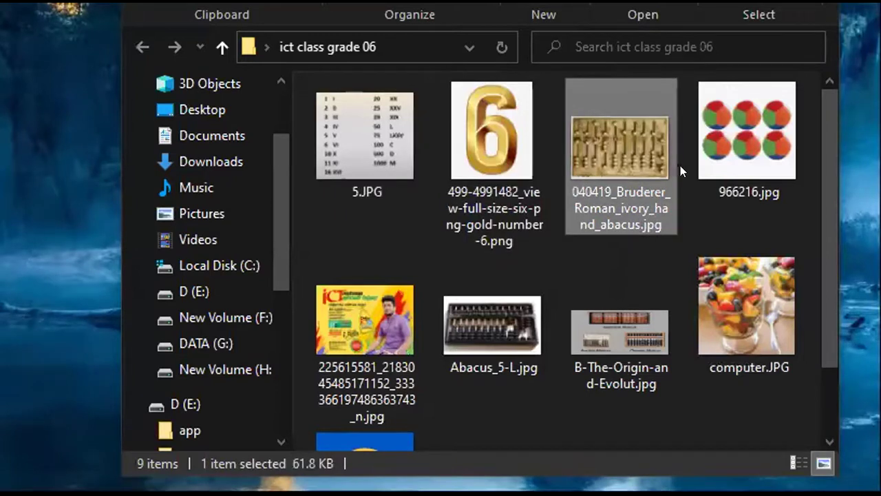
{"action": "left_click", "coordinate": [725, 303]}
{"action": "left_click", "coordinate": [596, 317]}
{"action": "left_click", "coordinate": [469, 322]}
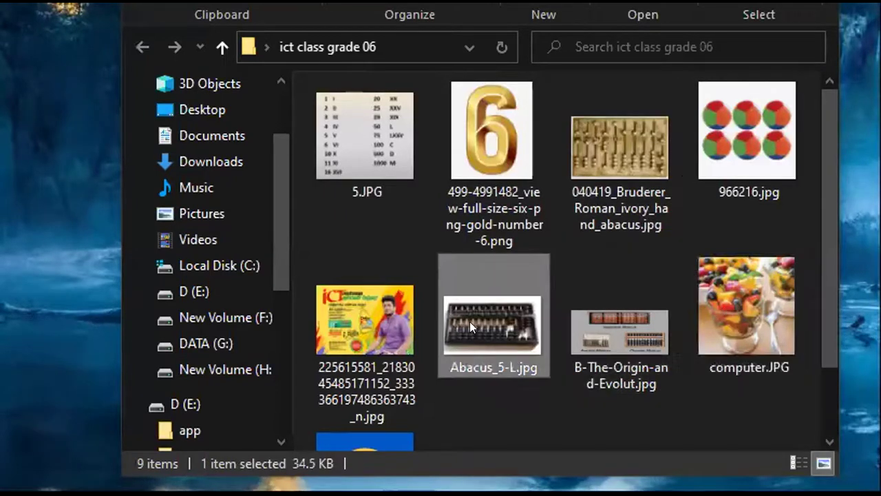
{"action": "left_click", "coordinate": [354, 338]}
{"action": "scroll", "coordinate": [354, 354], "scroll_direction": "down", "scroll_amount": 1}
{"action": "left_click", "coordinate": [354, 383]}
{"action": "left_click", "coordinate": [365, 237]}
{"action": "left_click", "coordinate": [485, 231]}
{"action": "left_click", "coordinate": [577, 232]}
{"action": "left_click", "coordinate": [758, 198]}
{"action": "scroll", "coordinate": [730, 161], "scroll_direction": "up", "scroll_amount": 1}
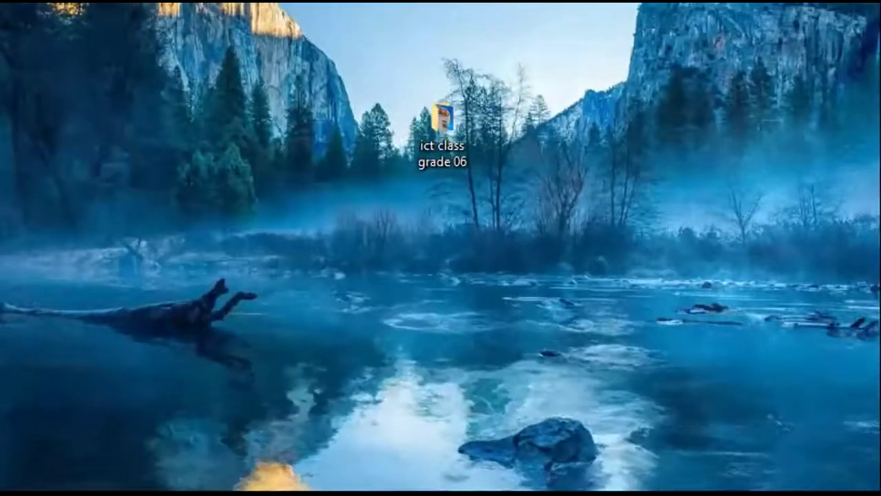
- Switch to the Fields.pptx presentation in PowerPoint
{"action": "mouse_move", "coordinate": [467, 490]}
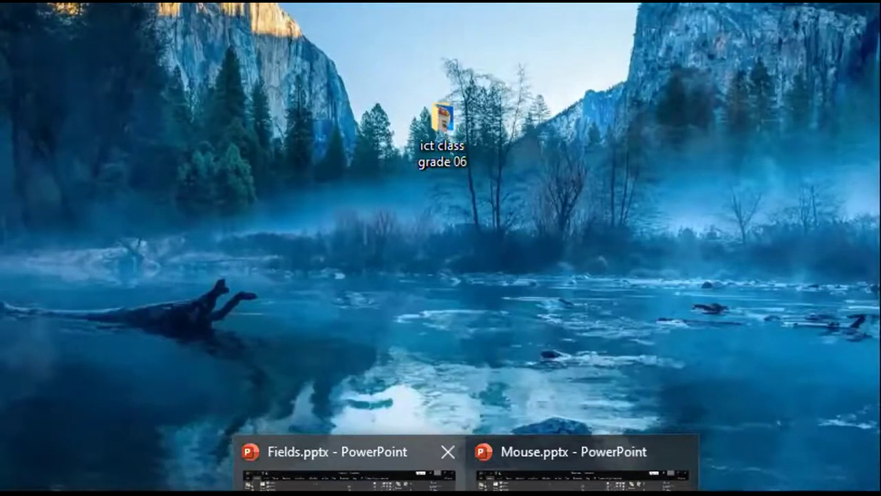
{"action": "left_click", "coordinate": [347, 472]}
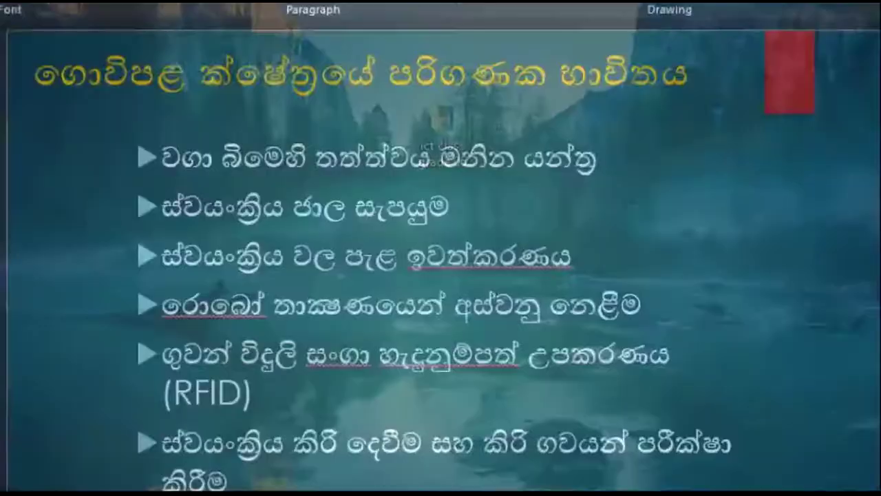